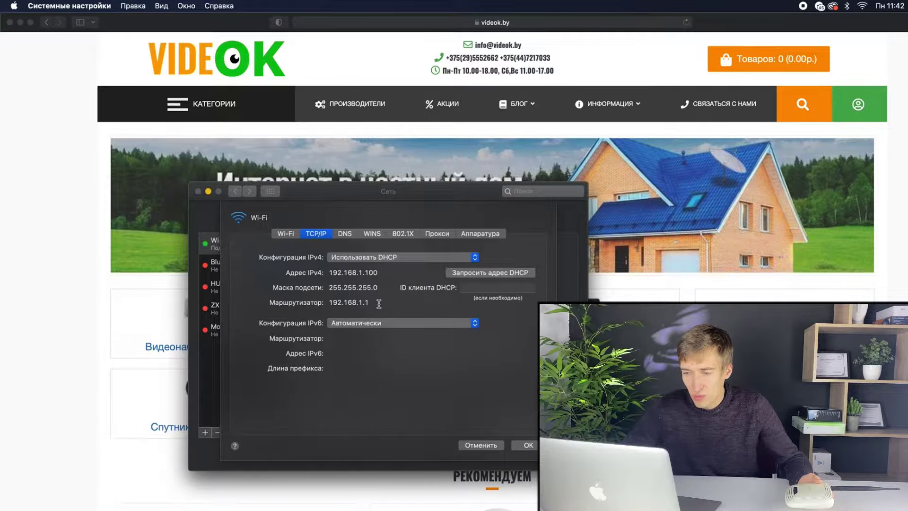
Select the router address 192.168.1.1, then close the TCP/IP details and Network preferences
drag(379, 303, 330, 302)
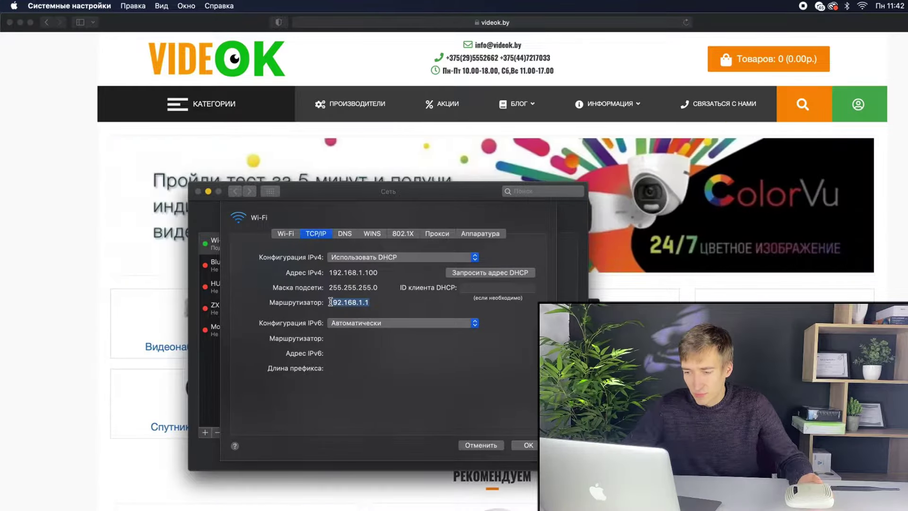
click(526, 445)
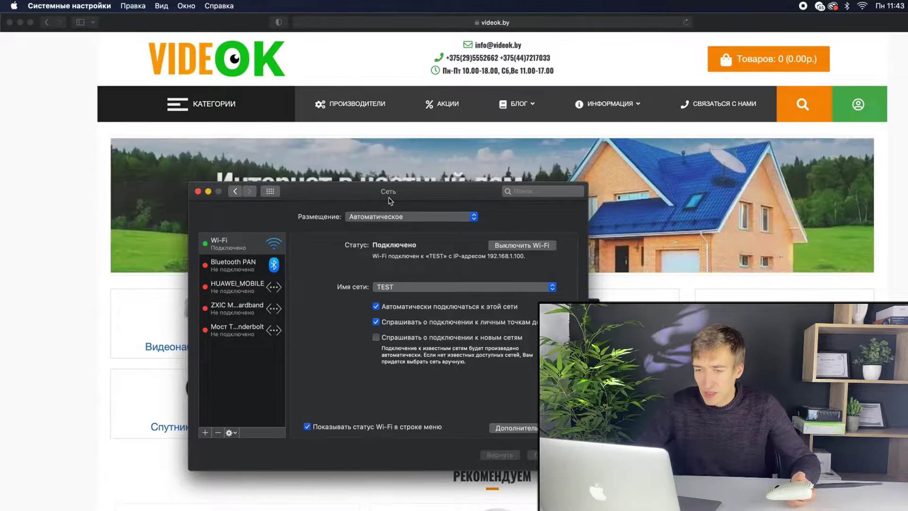
click(198, 191)
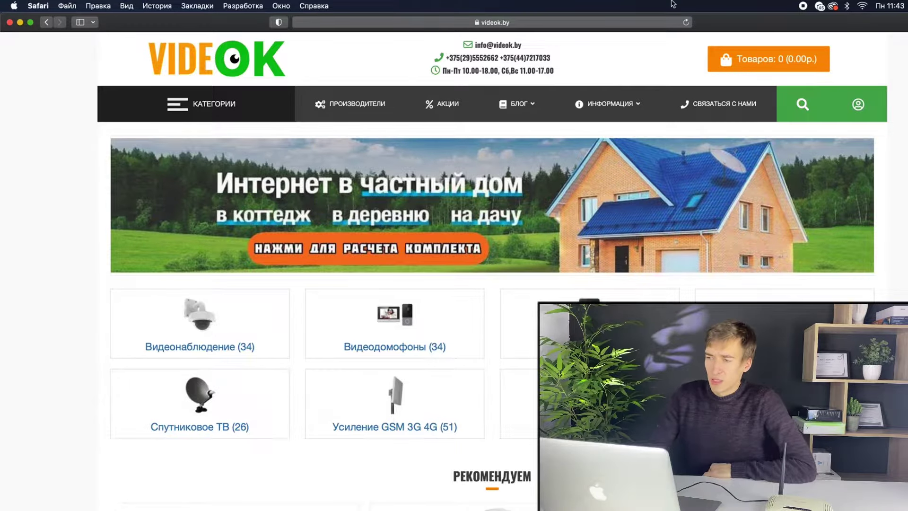
Join the Mac to the TP-LINK_88819E Wi-Fi network and confirm it is connected
click(862, 6)
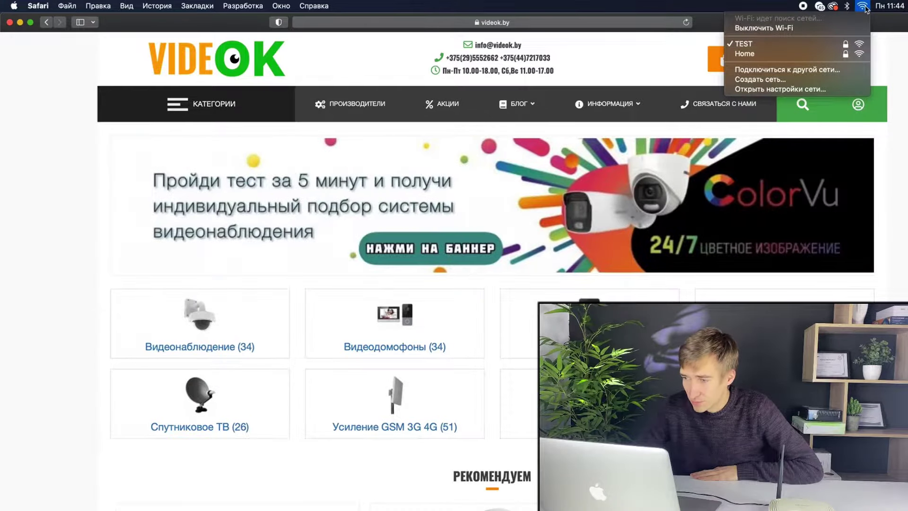
click(865, 8)
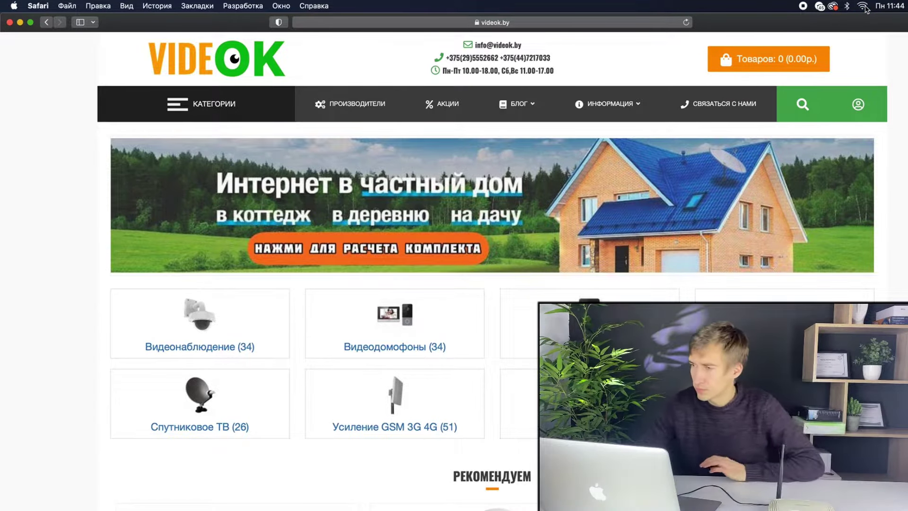
click(865, 8)
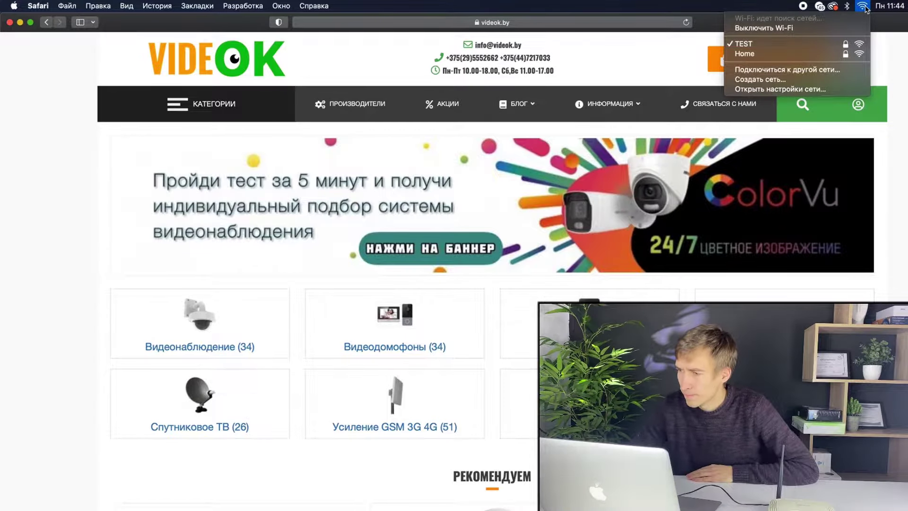
click(866, 7)
click(866, 8)
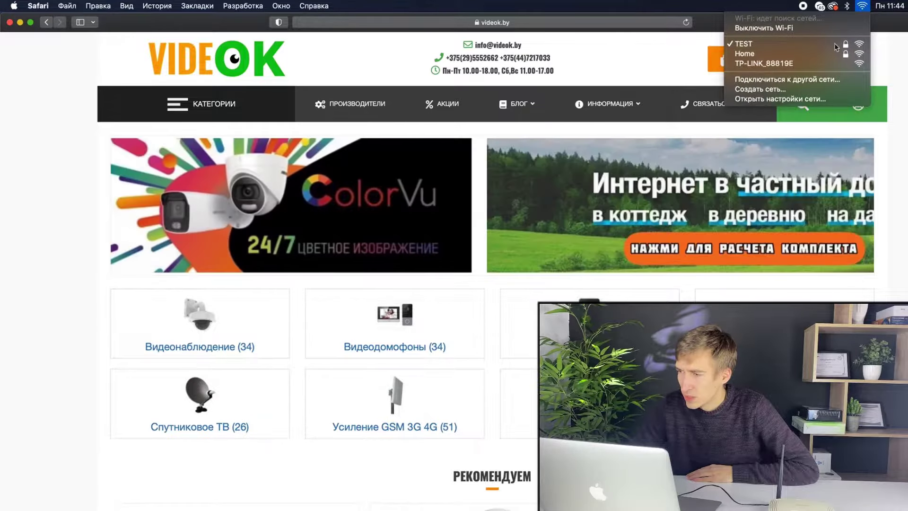
click(828, 64)
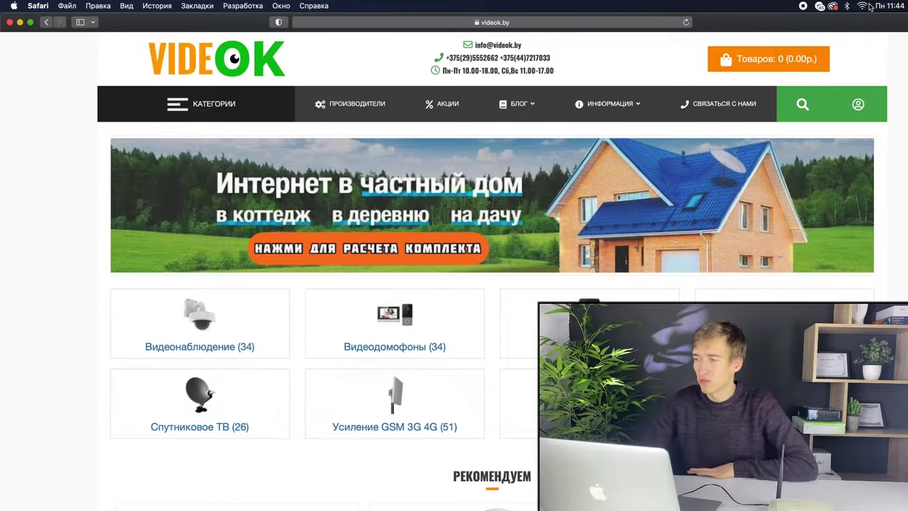
click(863, 6)
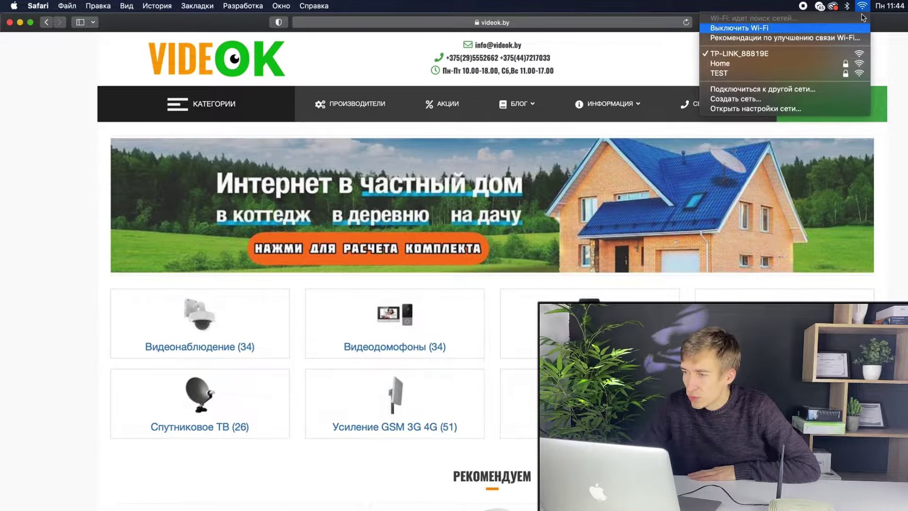
click(702, 28)
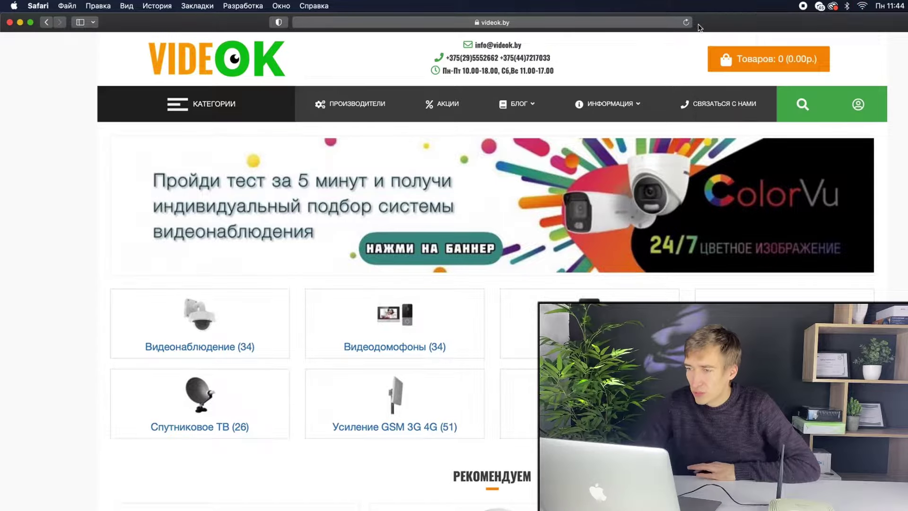
click(648, 24)
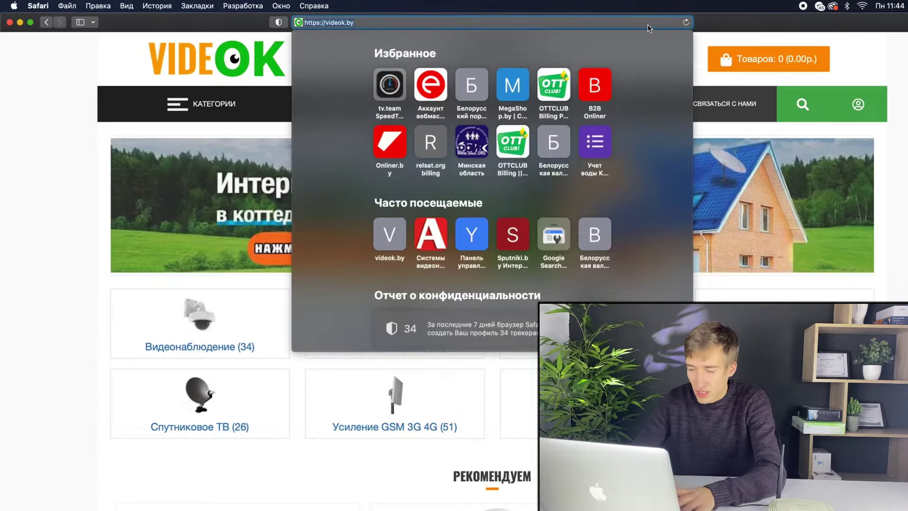
Load the router admin page at 192.168.0.1 and go to Беспроводной режим
text(192.168.0.1)
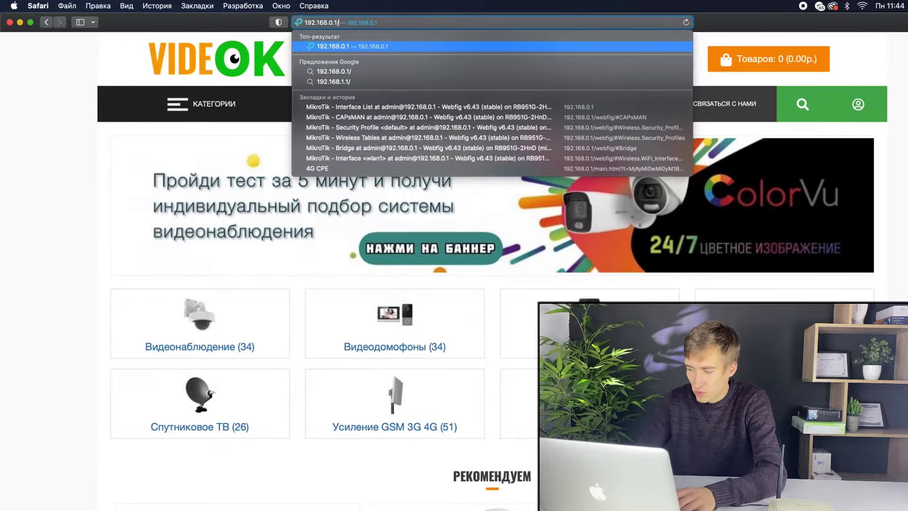
key(Return)
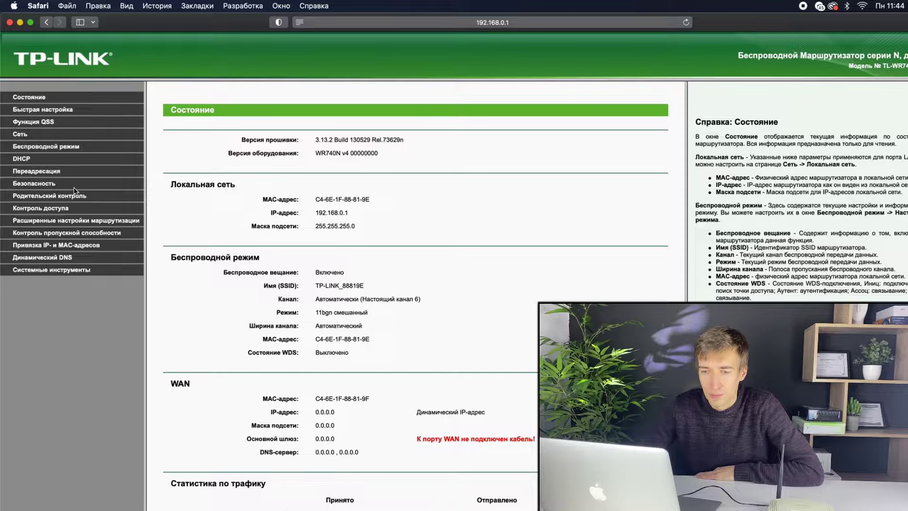
click(74, 147)
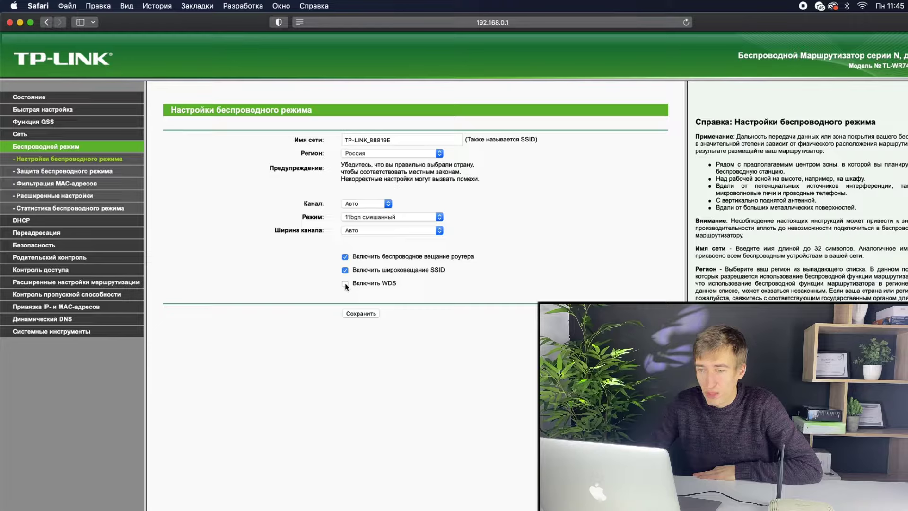
Change the wireless network name to TEST2, save it, and go to wireless security
click(397, 141)
triple_click(397, 141)
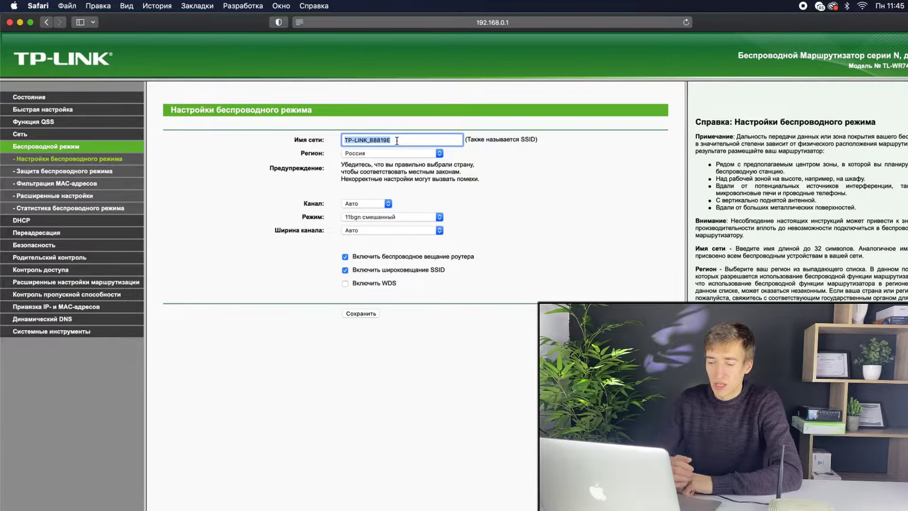
text(E)
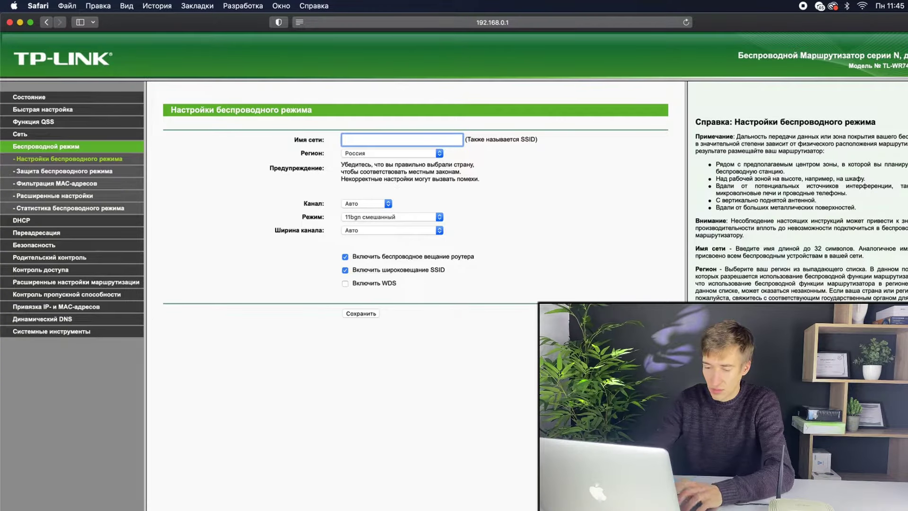
text(EST2)
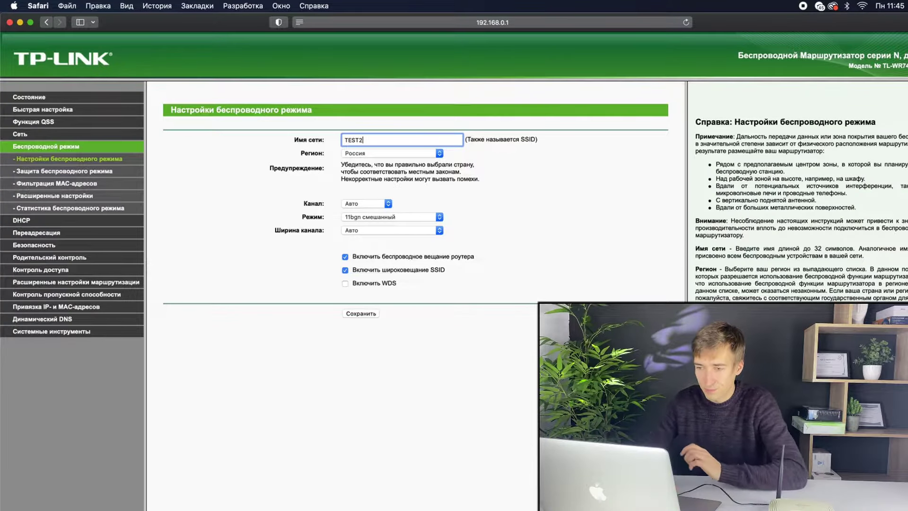
click(367, 314)
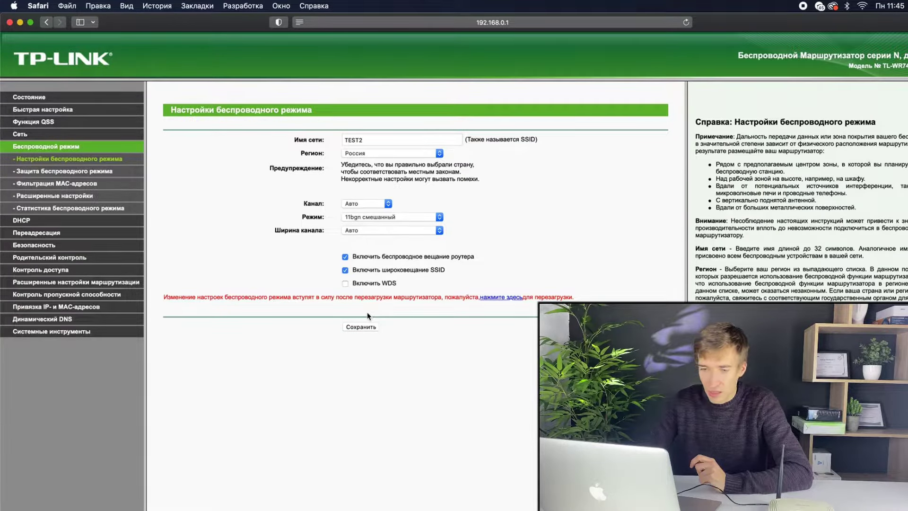
click(76, 171)
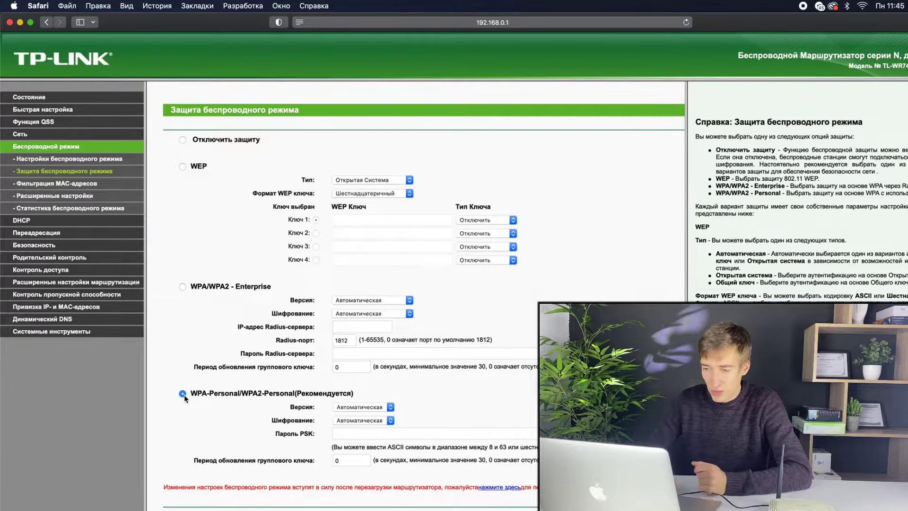
Save a WPA-Personal/WPA2-Personal password, then follow the notice link to the Перезагрузка page
click(359, 431)
text(12345)
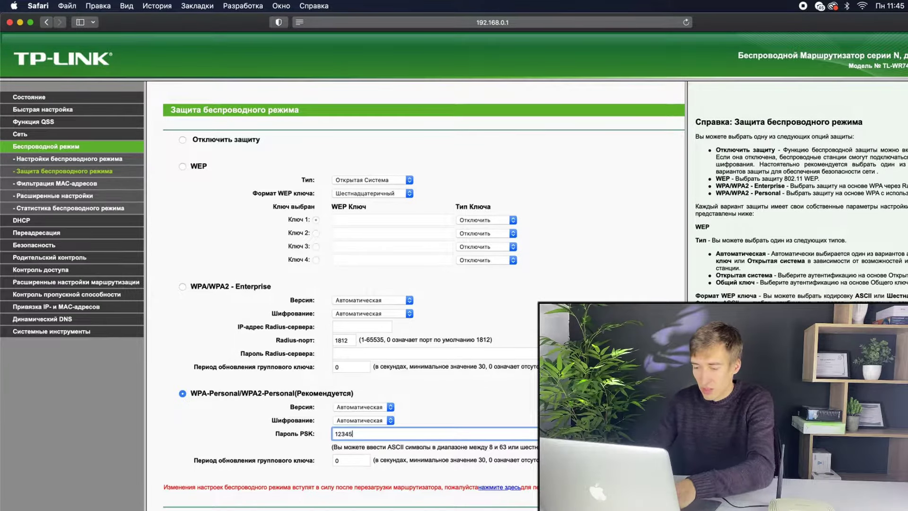
text(67890)
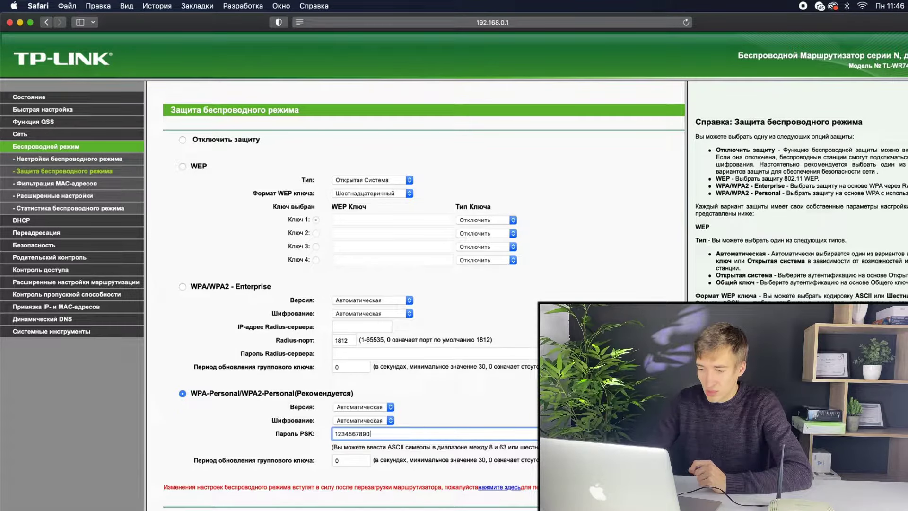
key(Return)
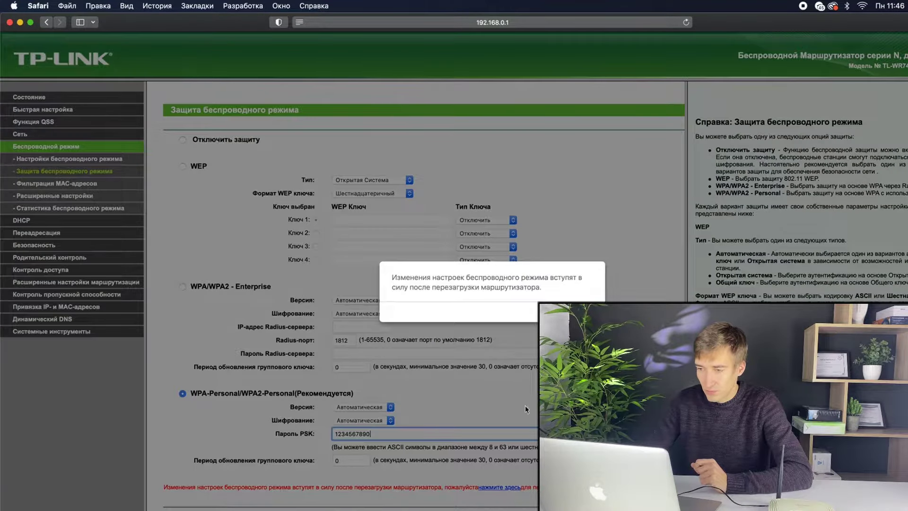
key(Return)
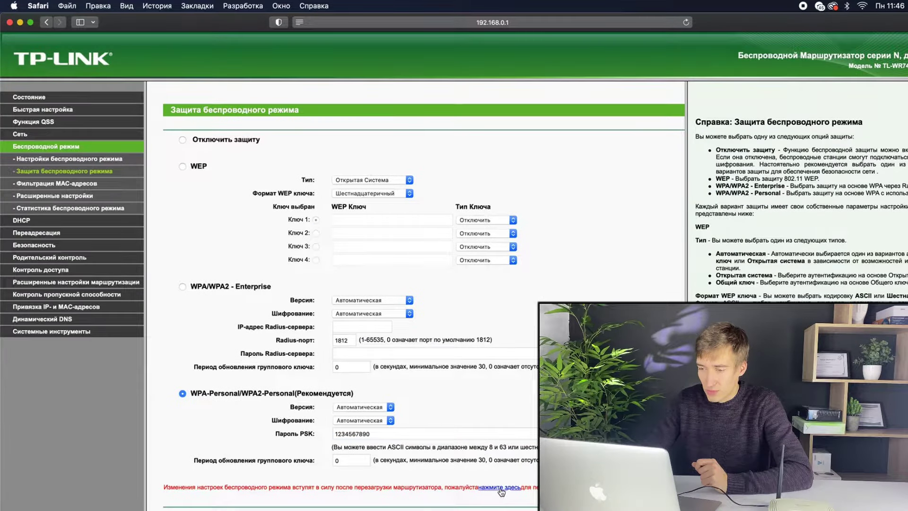
click(500, 487)
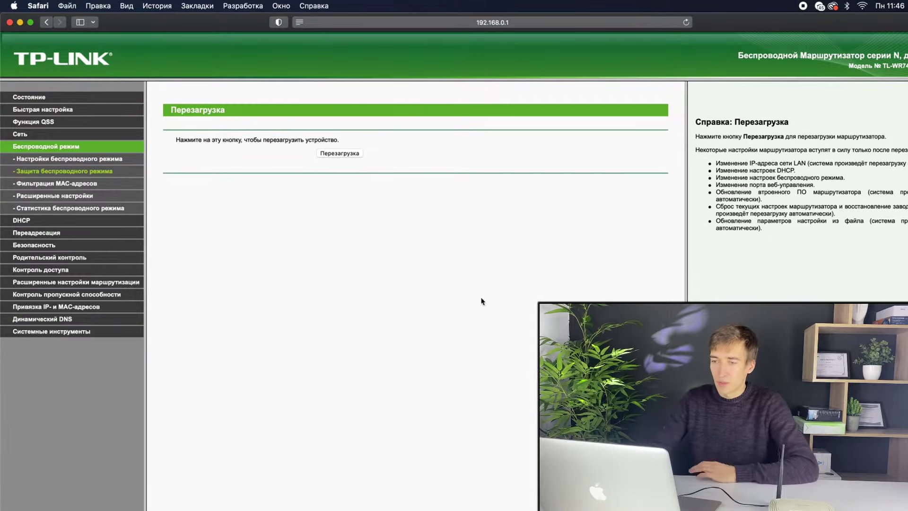
Reboot the router with the Перезагрузка button and confirm the prompt
click(344, 155)
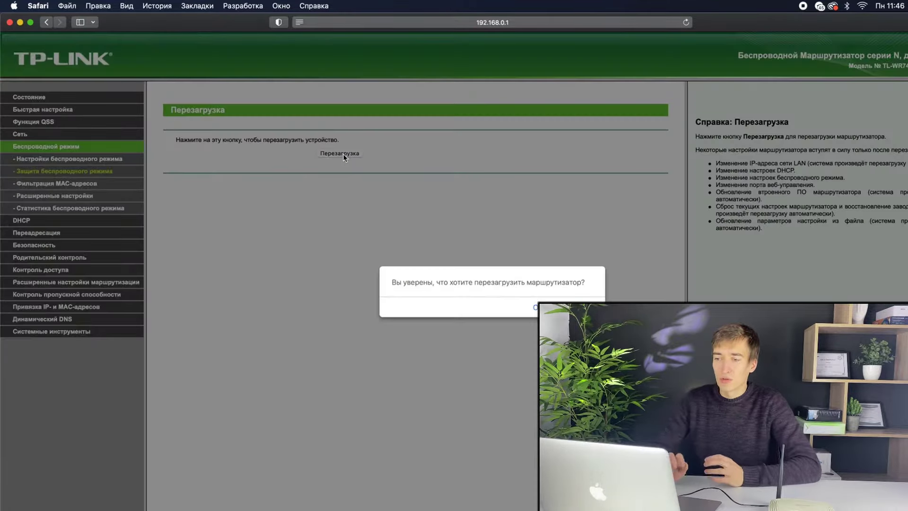
key(Return)
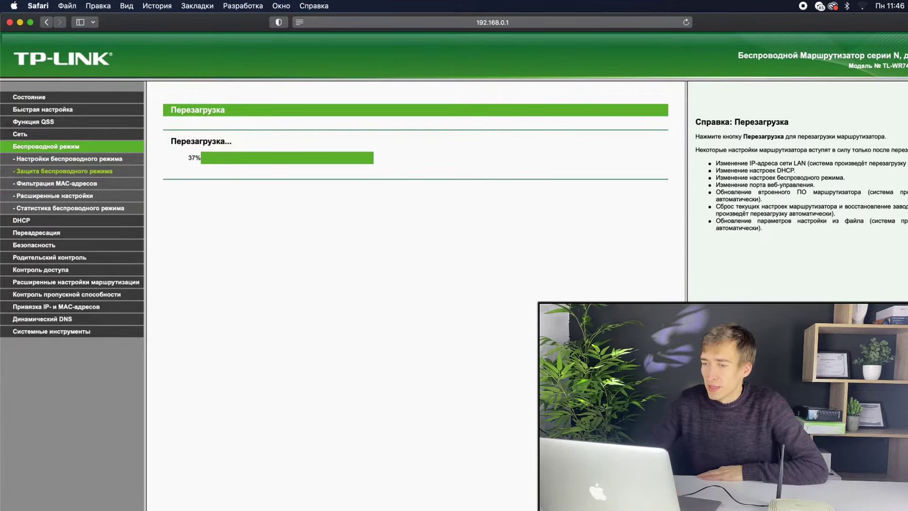
Keep checking the macOS Wi-Fi list during the reboot until TEST2 appears
click(863, 6)
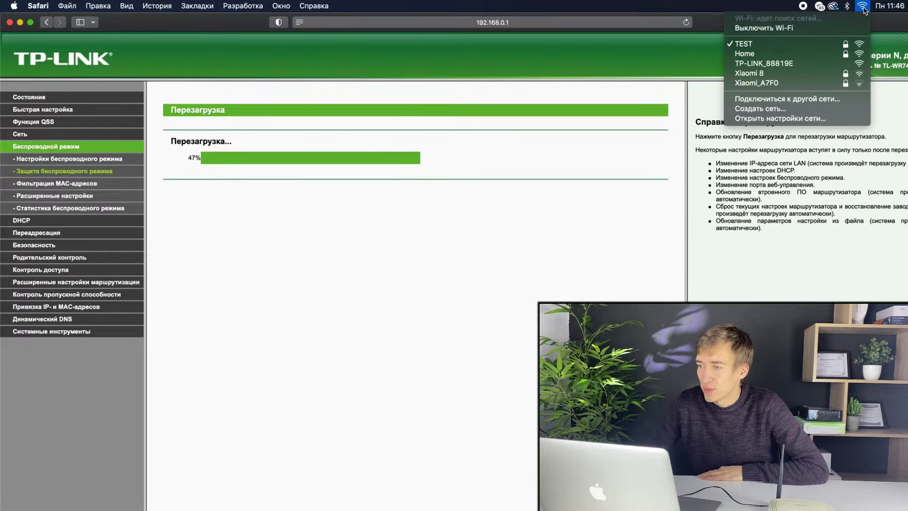
click(863, 7)
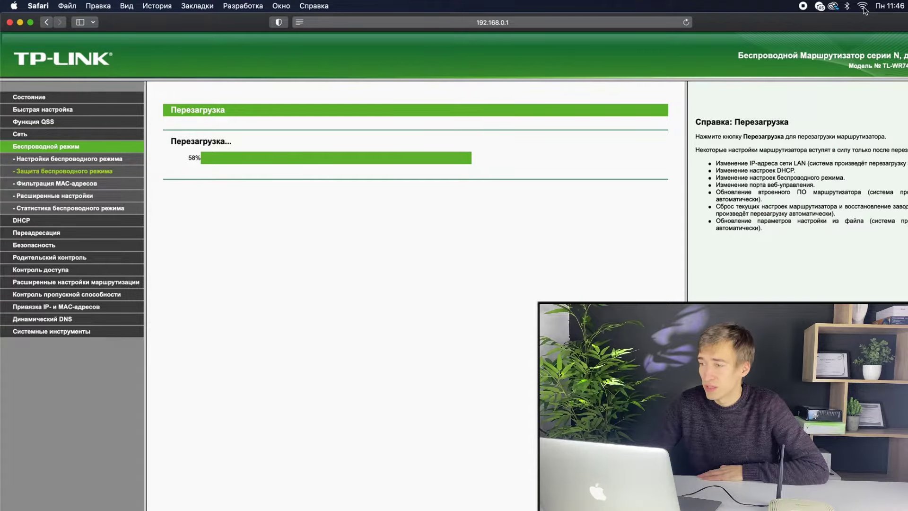
click(862, 7)
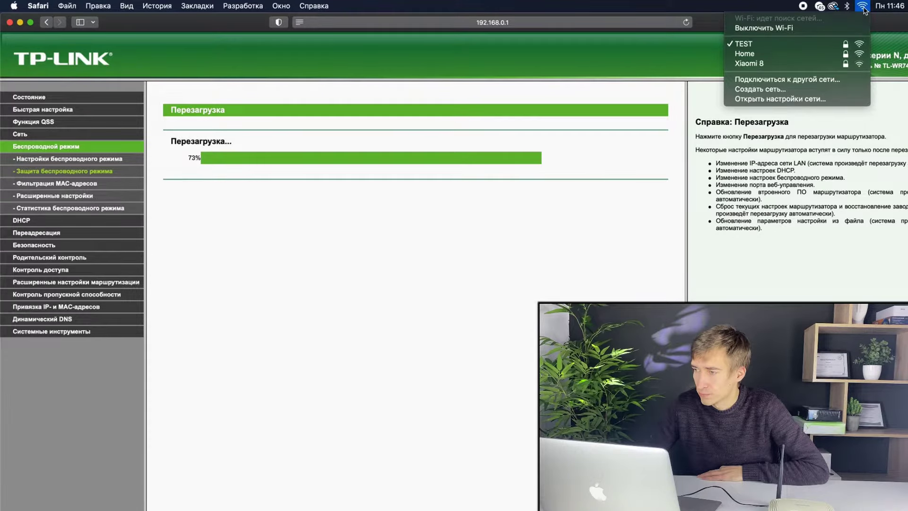
click(863, 7)
click(863, 7)
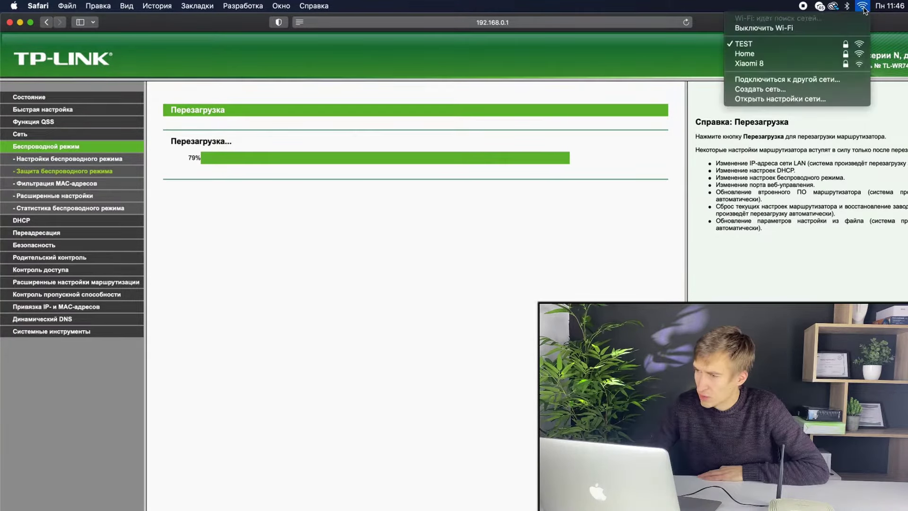
click(863, 7)
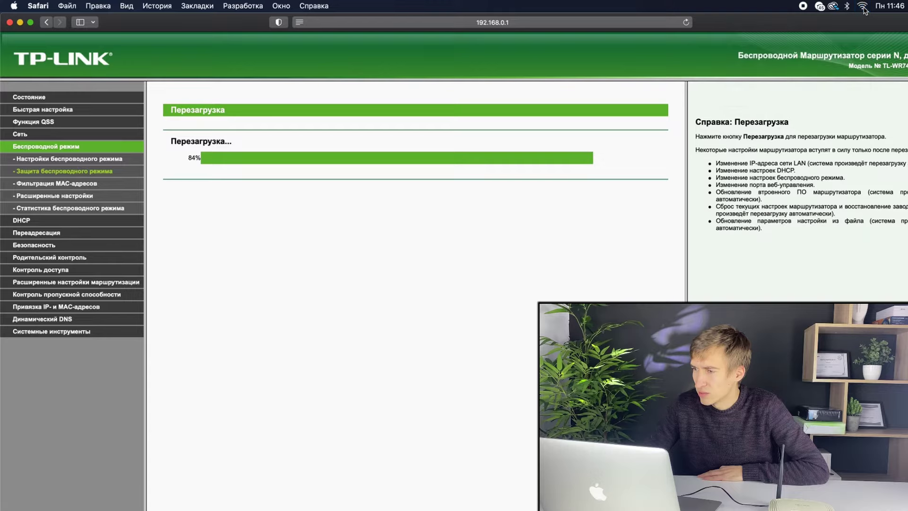
click(862, 7)
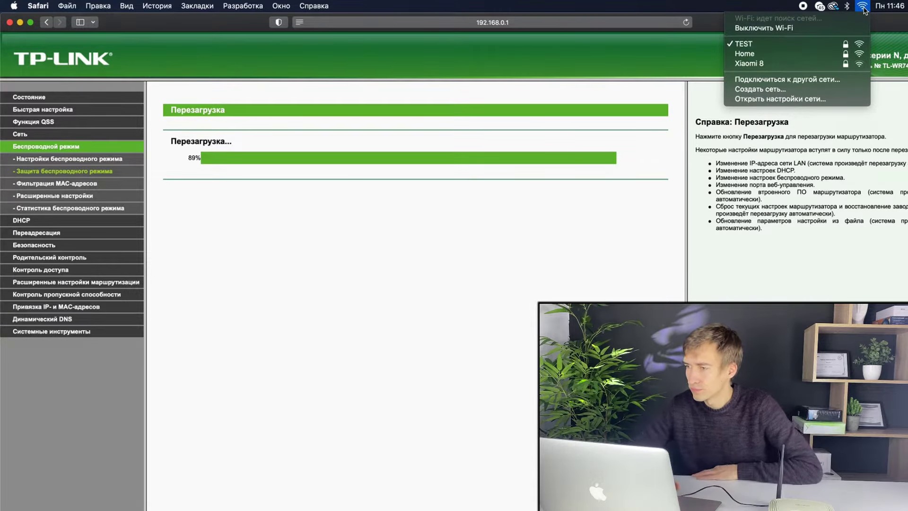
click(863, 7)
click(862, 7)
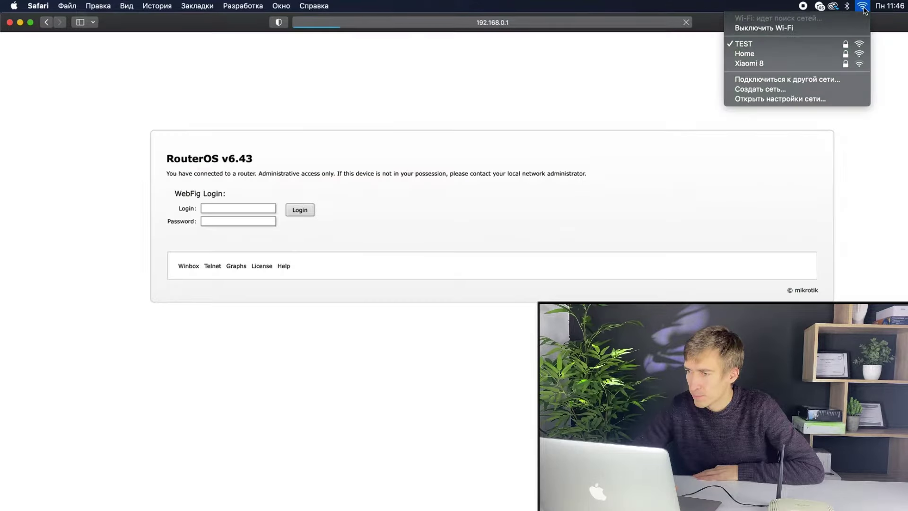
click(863, 7)
click(863, 8)
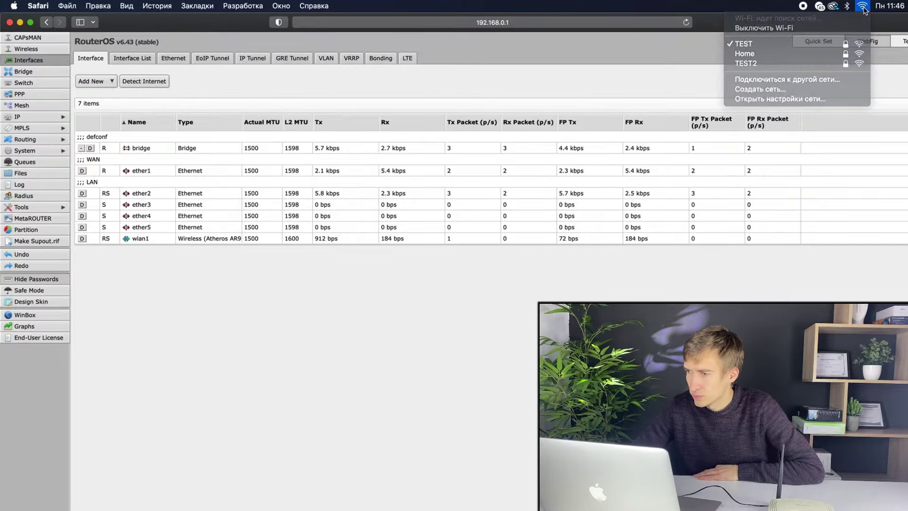
Join TEST2 by entering its network password, then verify the Mac is connected
click(863, 8)
click(863, 8)
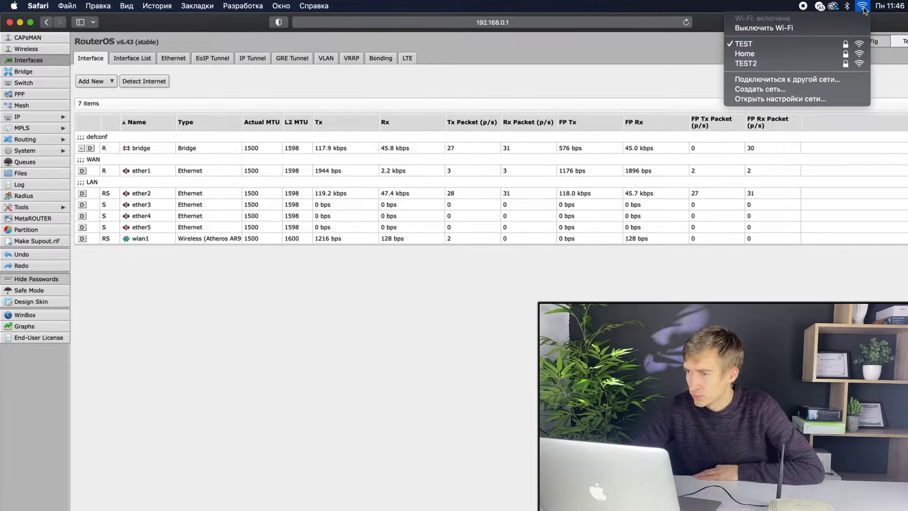
click(822, 65)
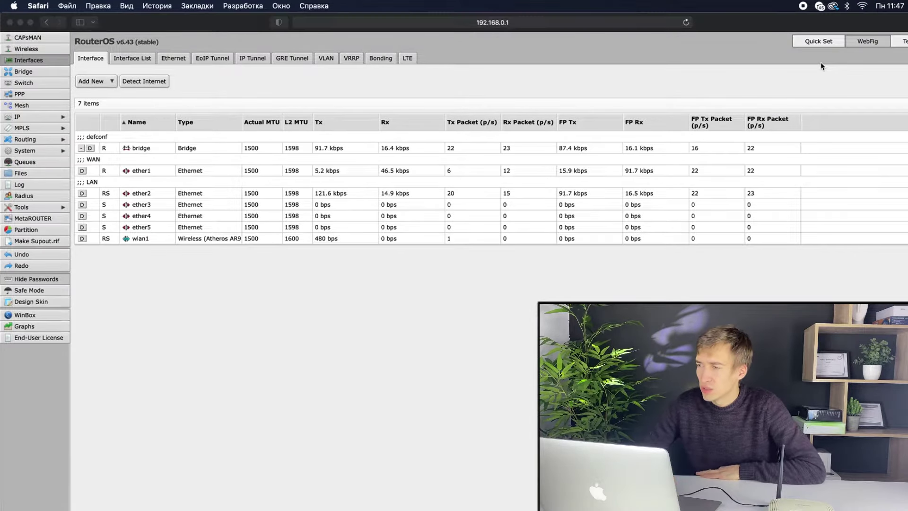
text(••••••)
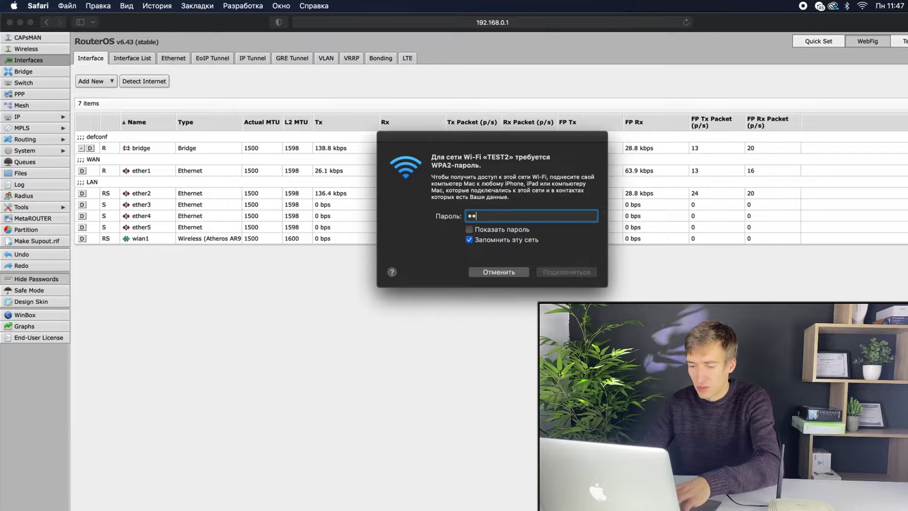
text(••••)
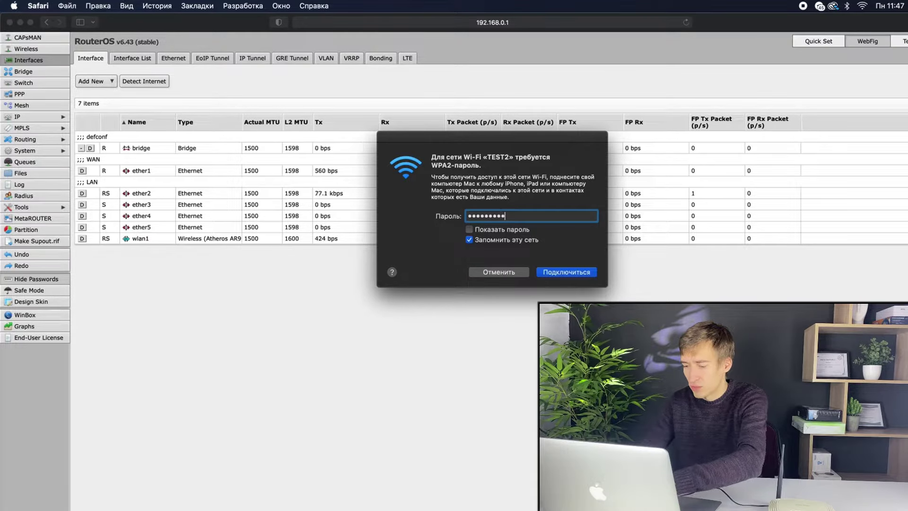
key(Return)
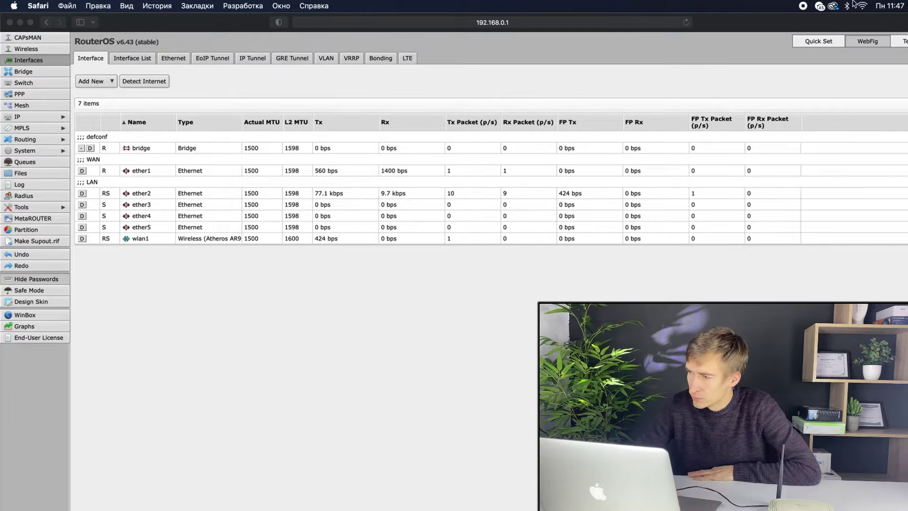
click(862, 6)
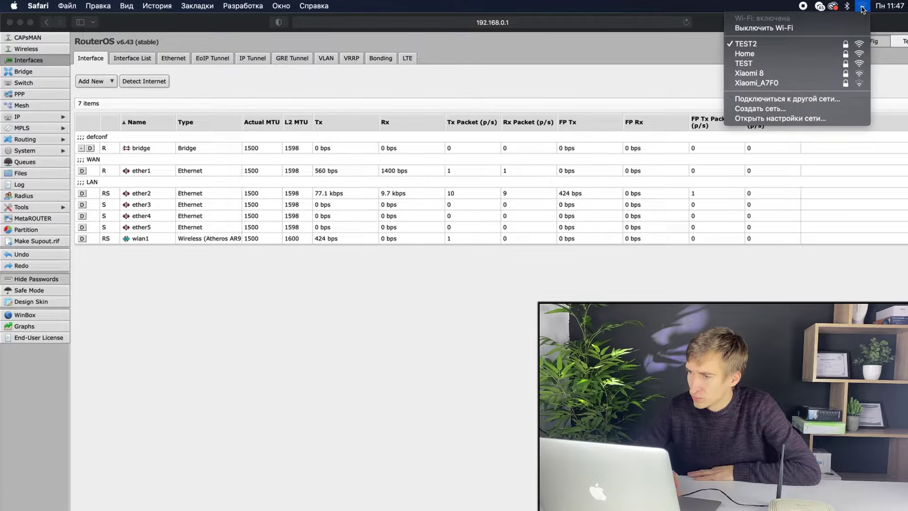
click(438, 30)
Trim the address to 192.168.0.1, reload the router, and go to Беспроводной режим
click(681, 22)
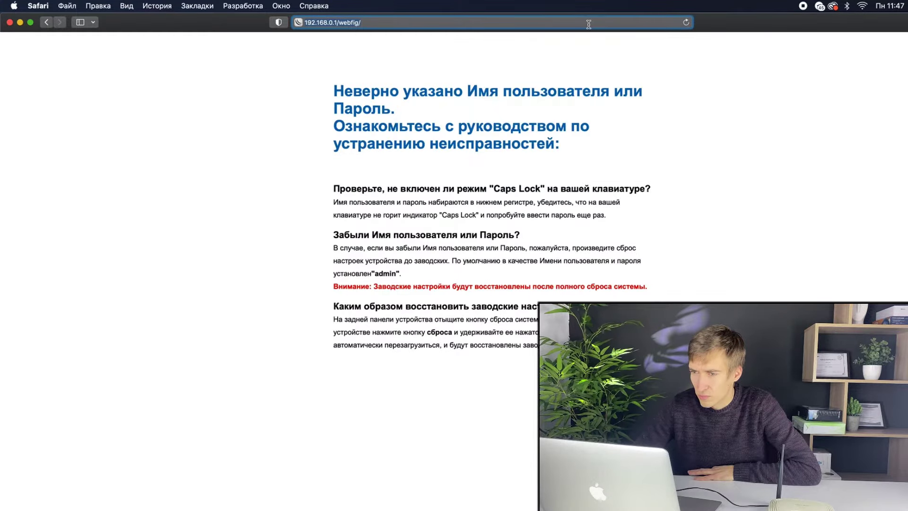
click(588, 24)
key(BackSpace)
key(BackSpace)
key(BackSpace)
key(BackSpace)
key(BackSpace)
key(BackSpace)
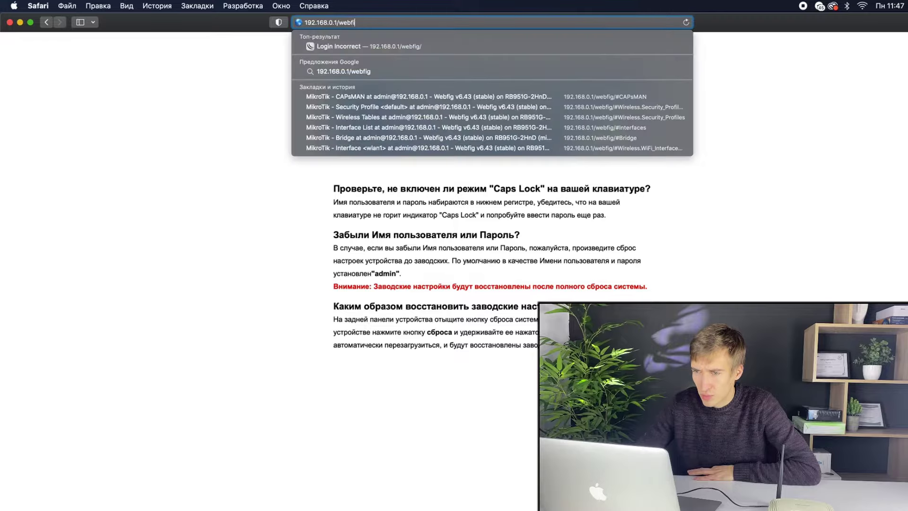
key(BackSpace)
key(BackSpace)
key(Return)
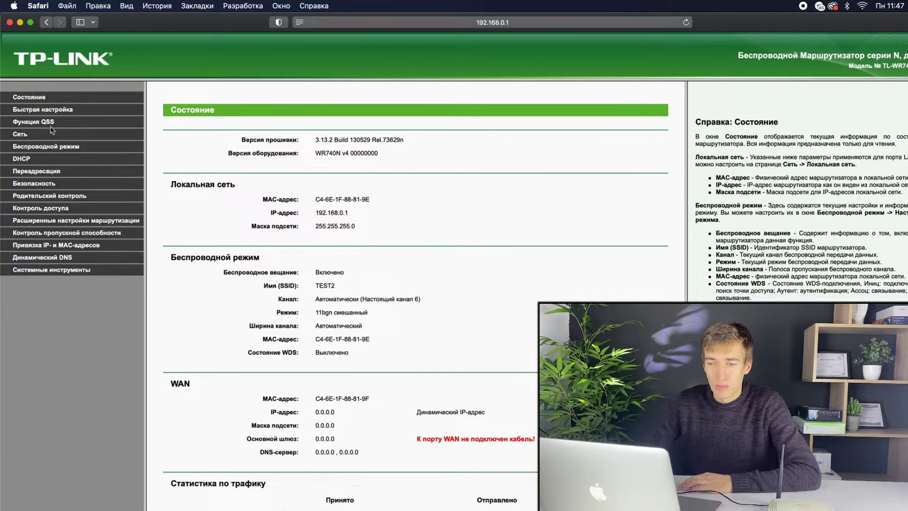
click(53, 146)
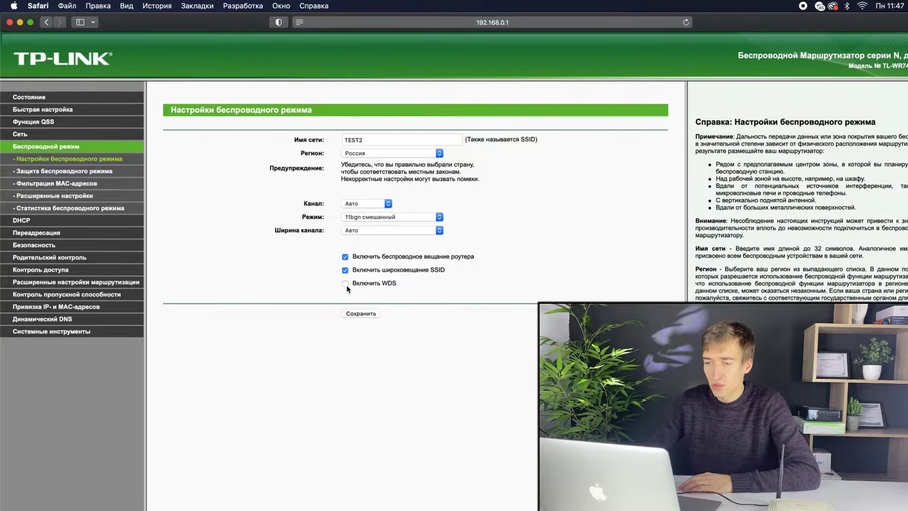
Tick 'Включить WDS' and scan for nearby access points with Поиск
click(345, 284)
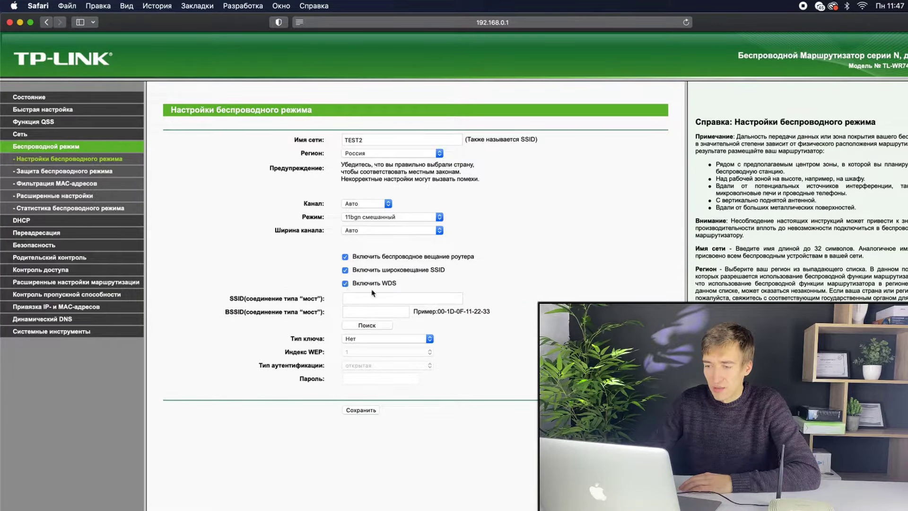
click(367, 325)
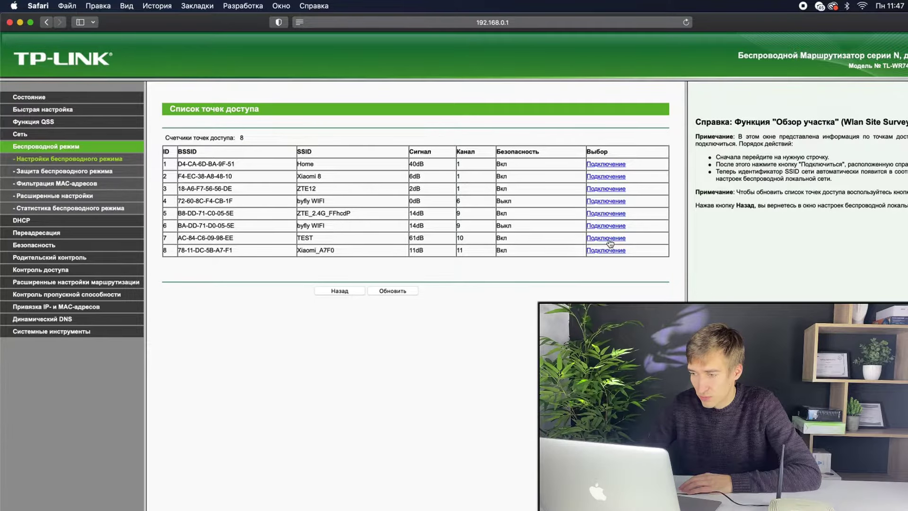
Bridge to the TEST network using WPA/WPA2-Personal with the network's password, and save
click(608, 239)
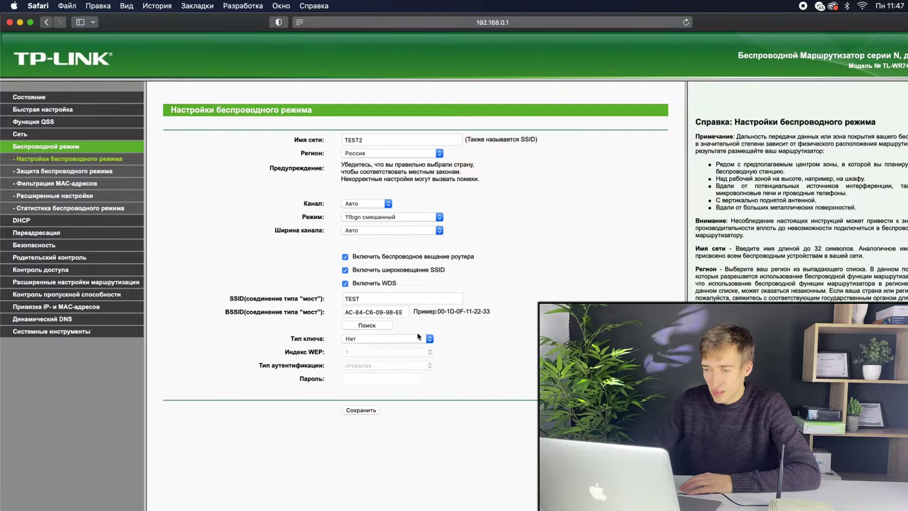
click(406, 341)
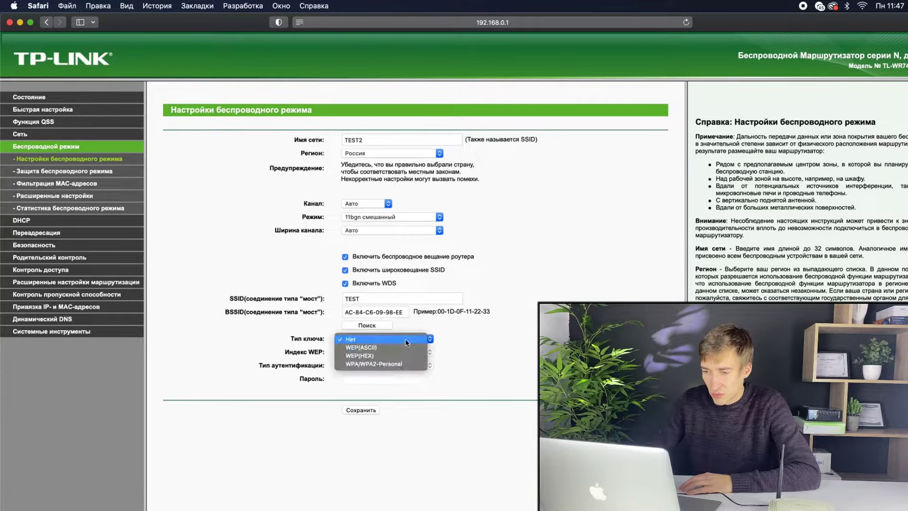
click(399, 366)
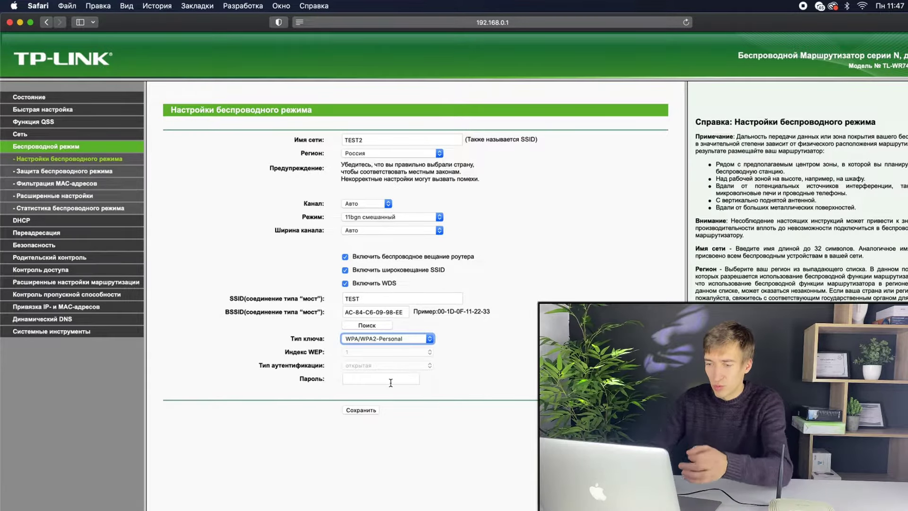
click(390, 380)
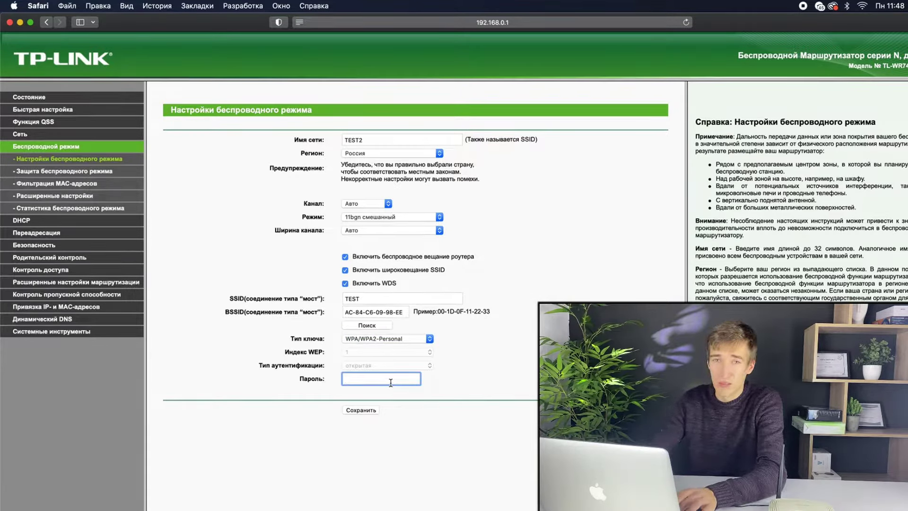
text(123)
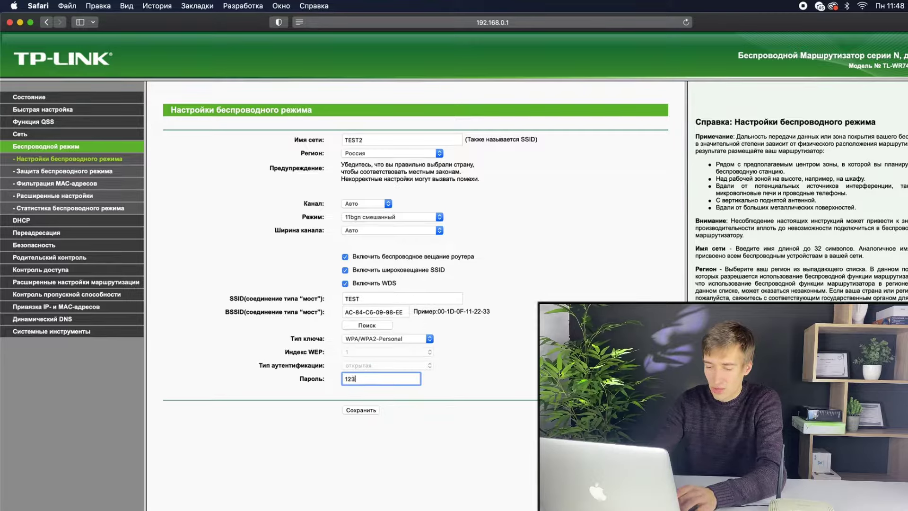
text(4567890)
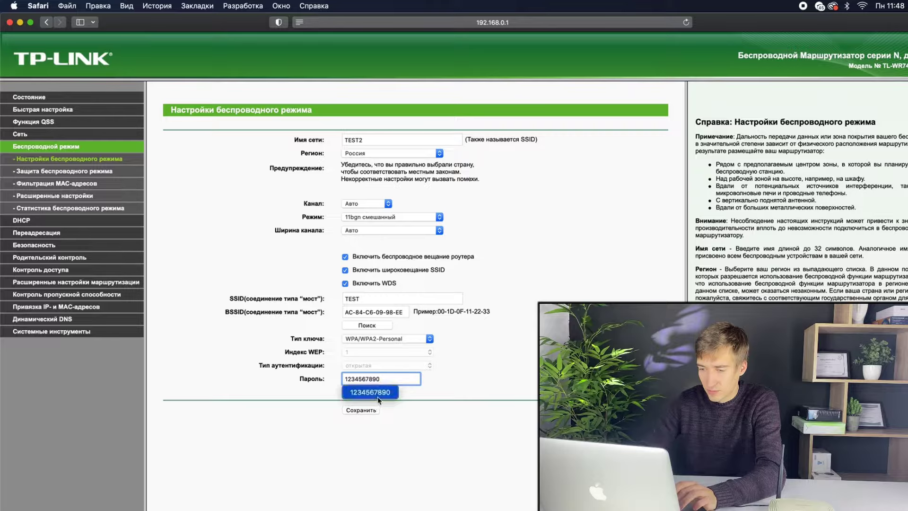
click(370, 419)
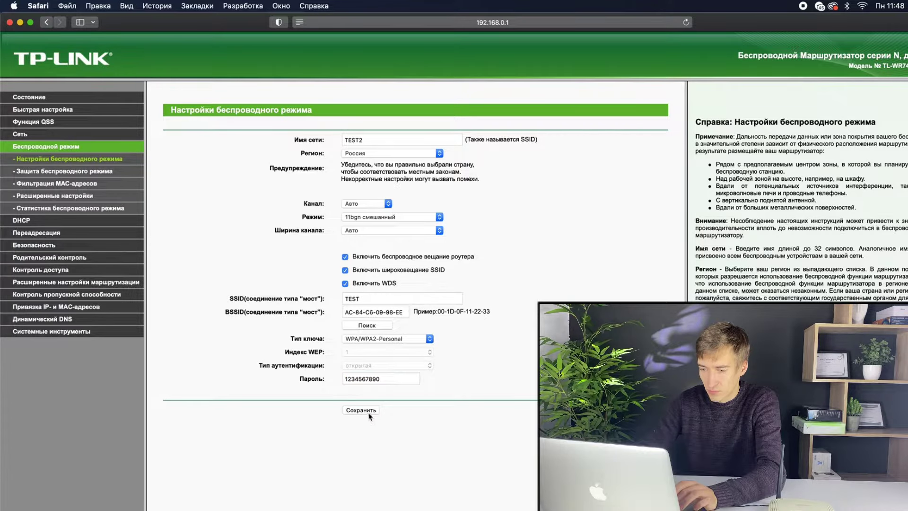
click(368, 411)
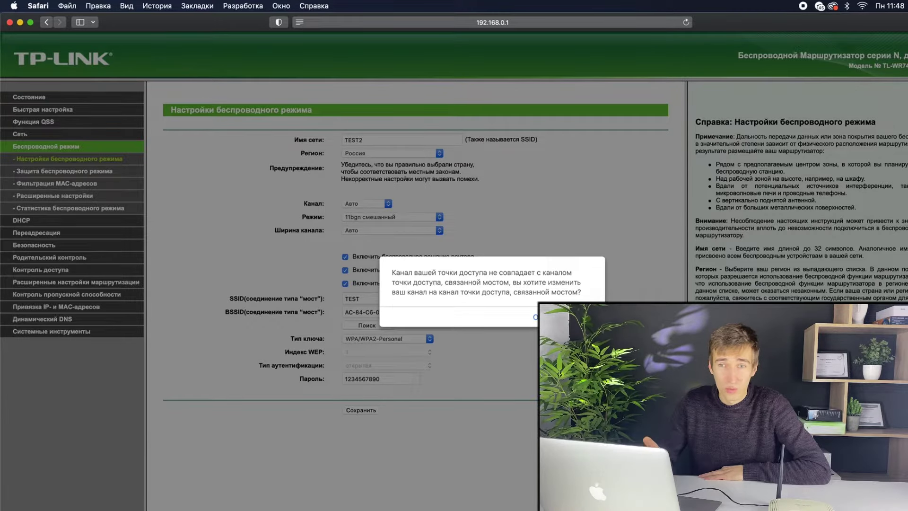
Accept switching the wireless channel to 10, then go to the DHCP settings
key(Return)
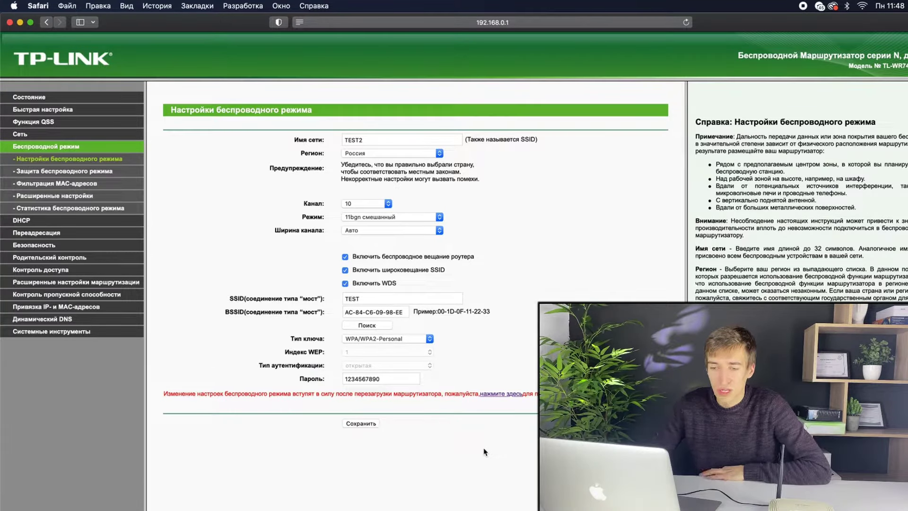
click(21, 221)
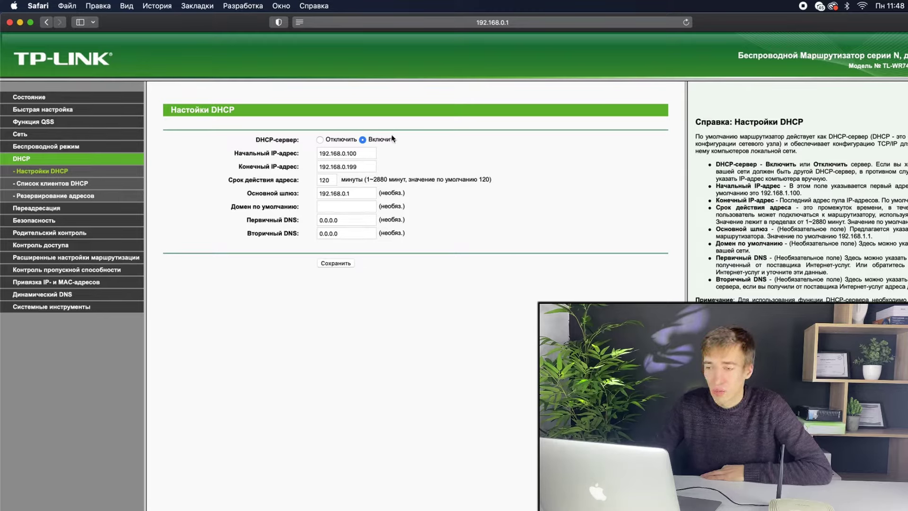
Disable the DHCP server, save, then go to the Network settings
click(320, 140)
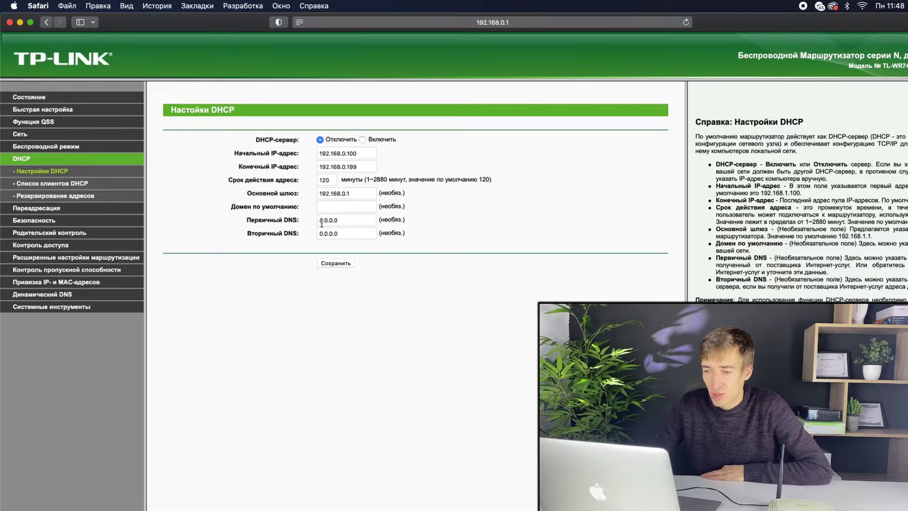
click(346, 265)
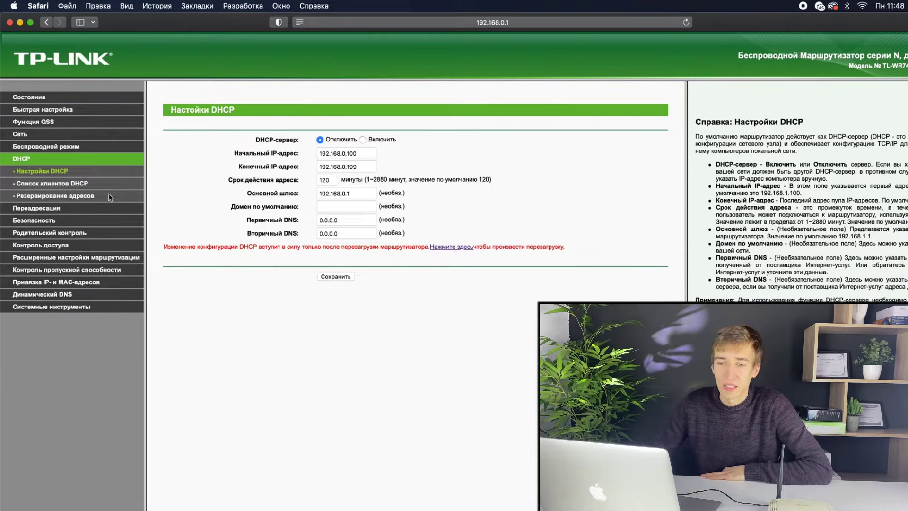
click(23, 135)
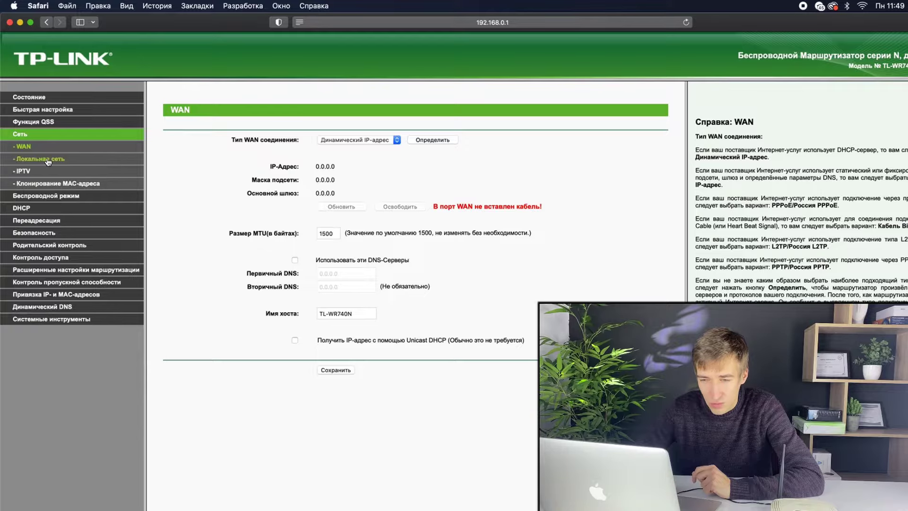
Change the LAN IP address to 192.168.1.2, save, and confirm the router restart
click(47, 159)
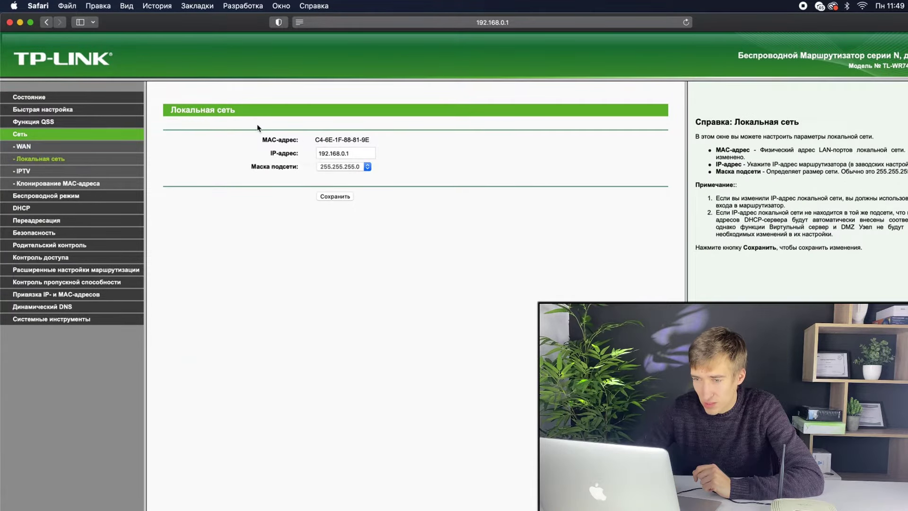
click(349, 155)
key(BackSpace)
key(BackSpace)
text(1.)
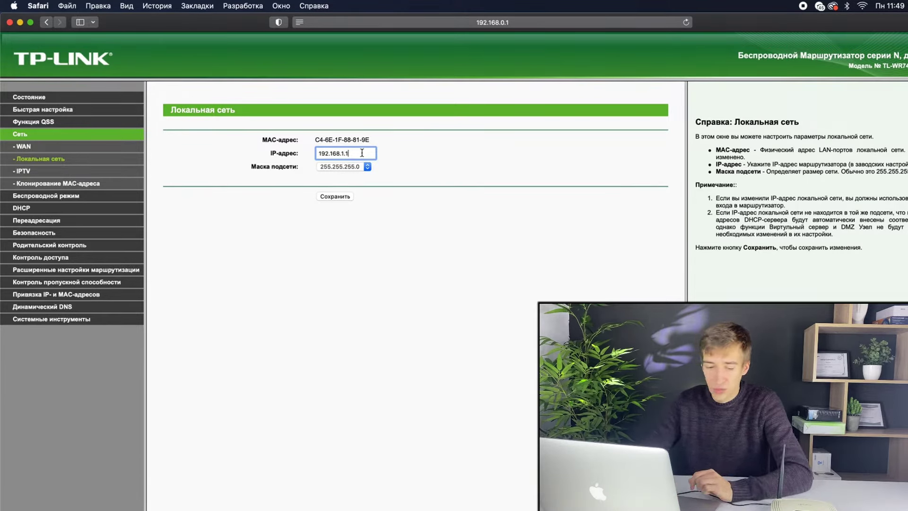
key(BackSpace)
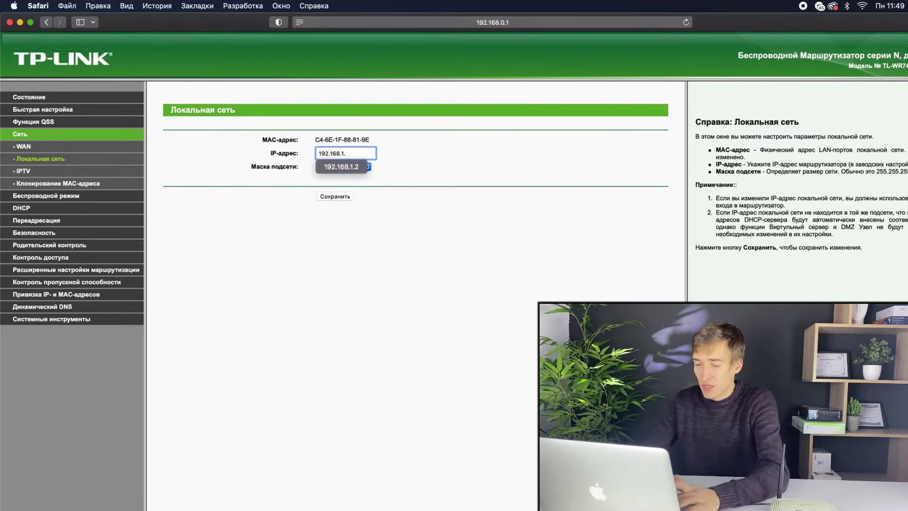
text(2)
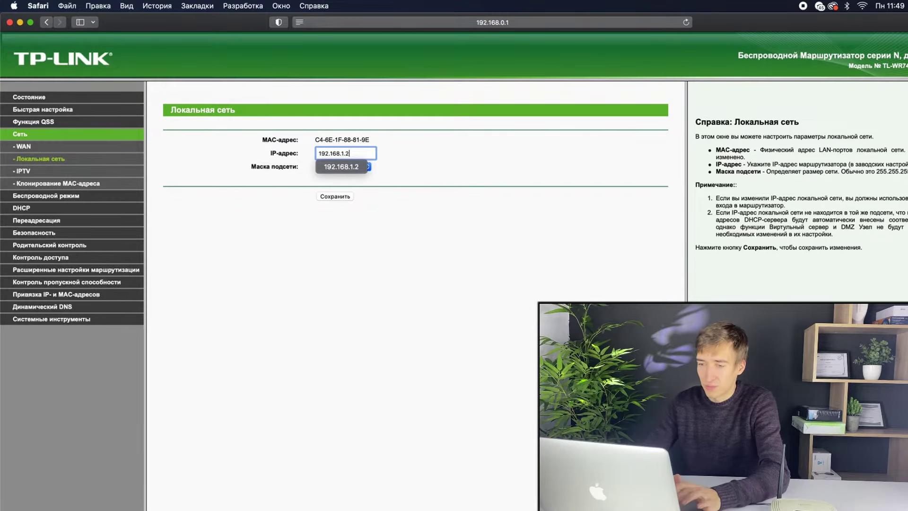
click(390, 171)
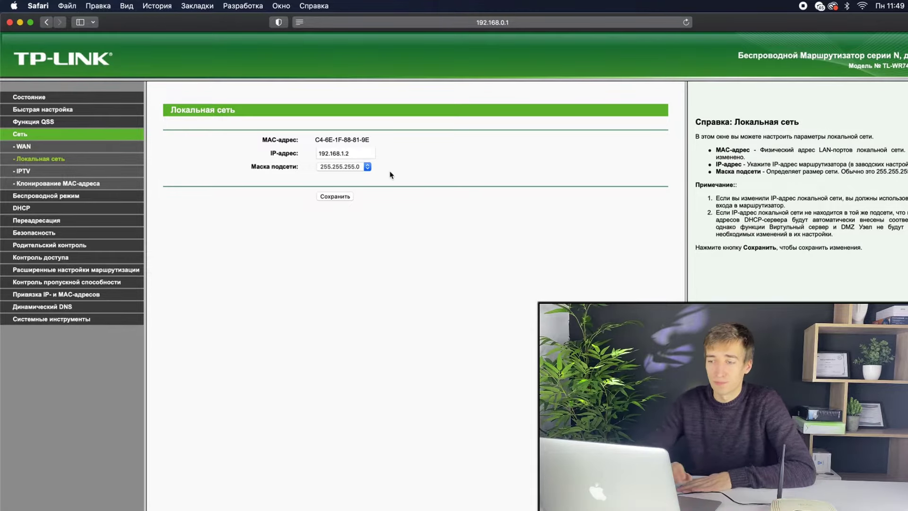
click(344, 198)
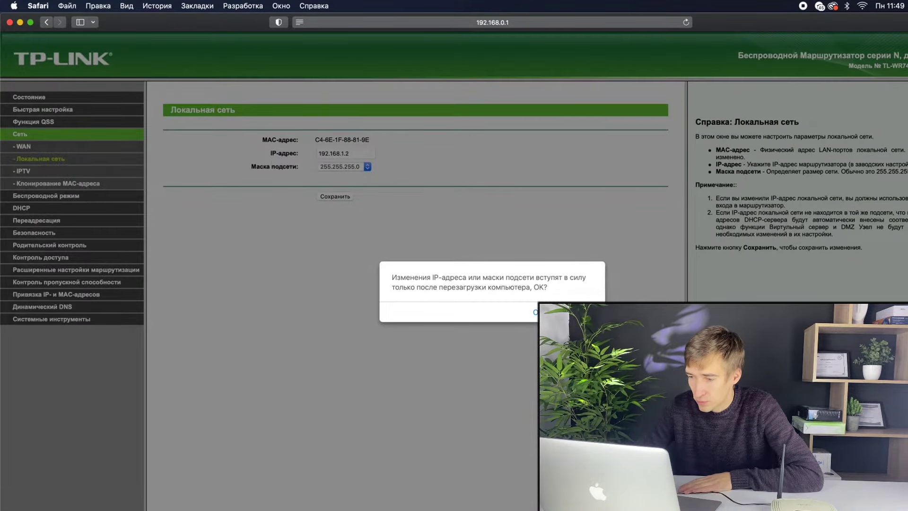
key(Return)
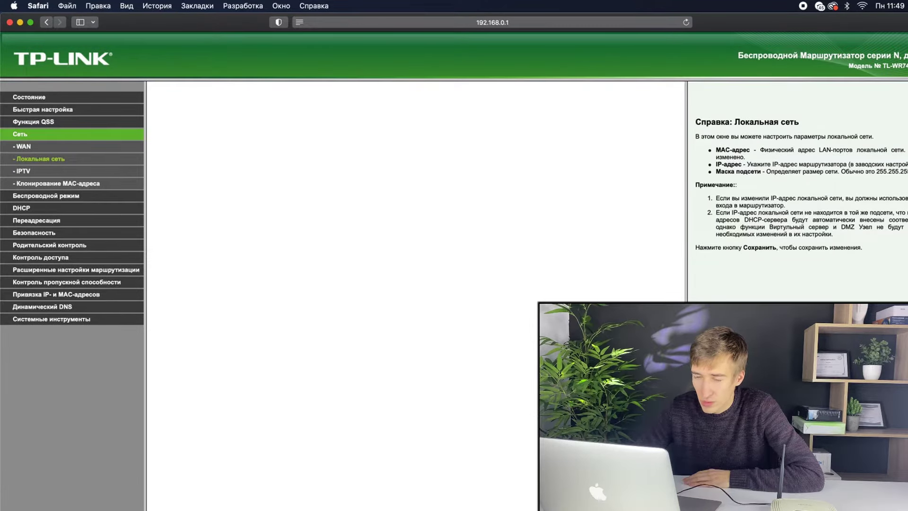